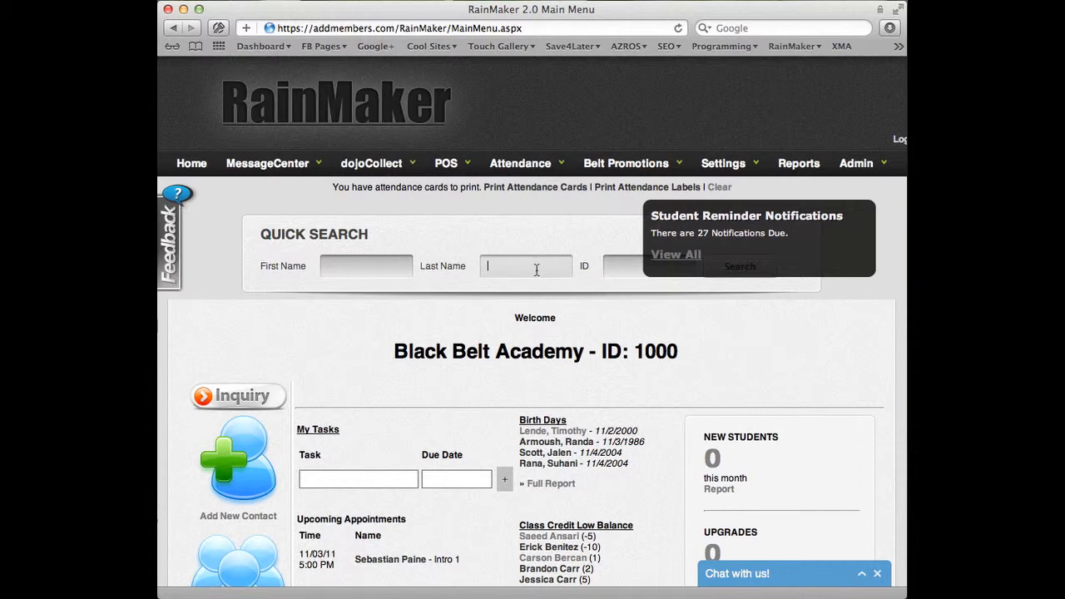
Quick-search students by last name "test" to open the matching student's record
type("test")
key("Return")
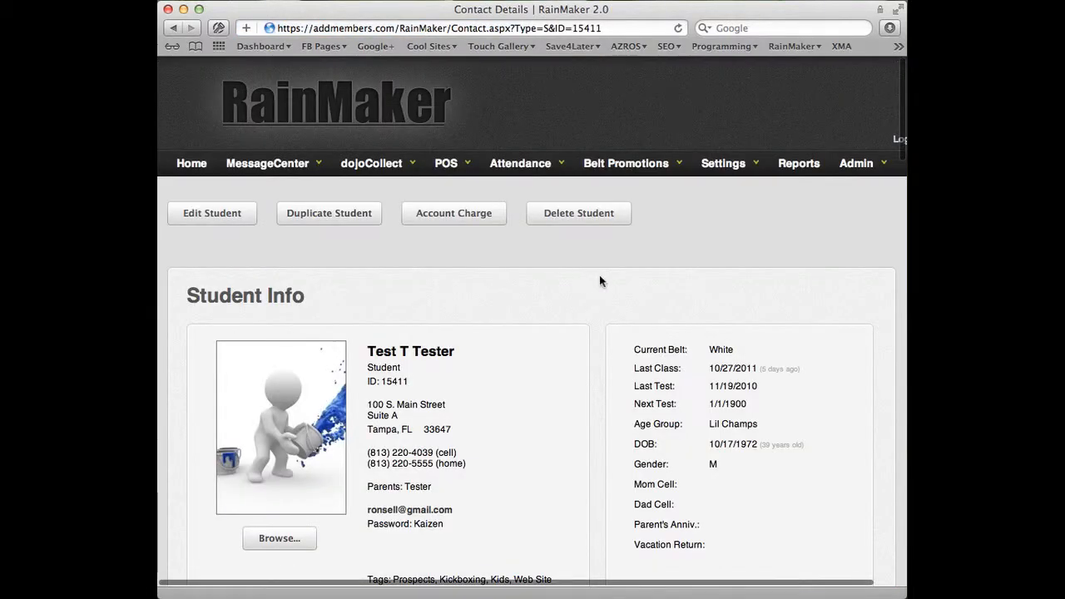
Edit the student's program financials, set the payment to 500, and save the program details
scroll(496, 318, "down", 2)
scroll(497, 316, "down", 3)
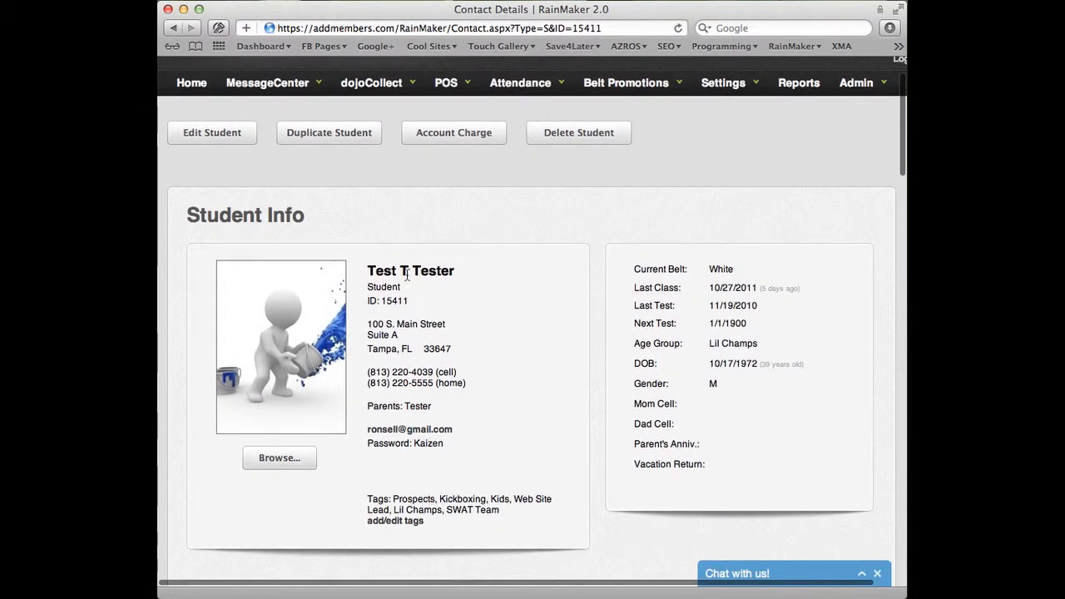
scroll(437, 293, "down", 3)
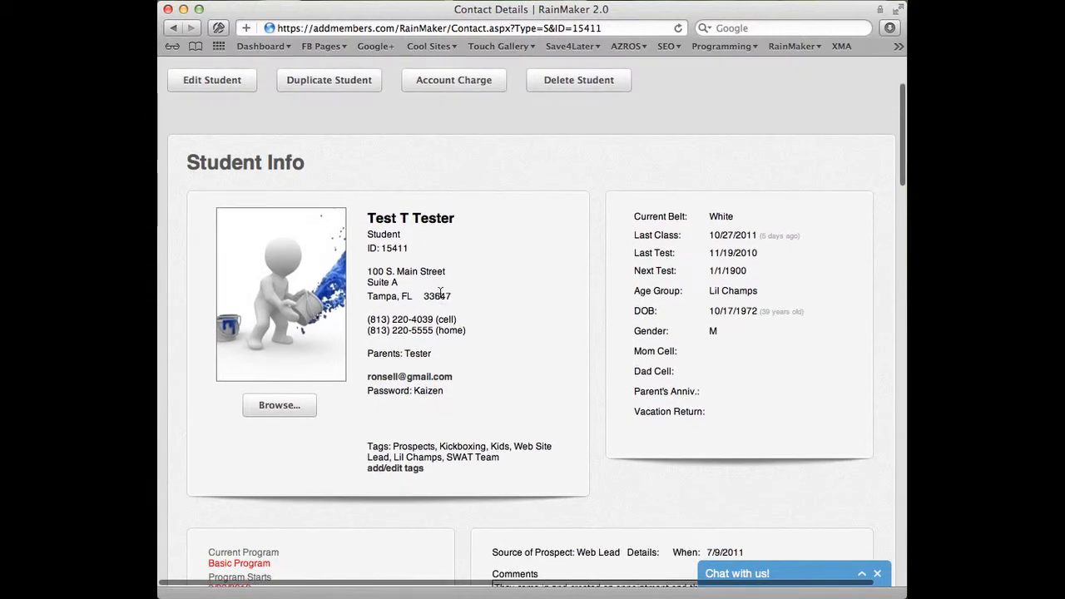
scroll(439, 292, "down", 10)
scroll(440, 293, "down", 1)
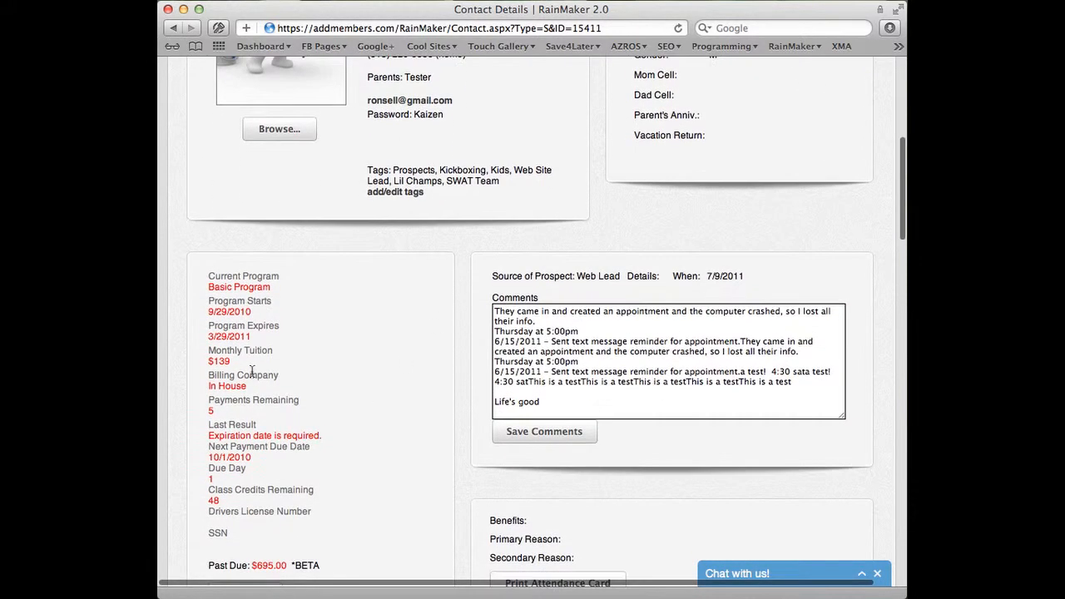
scroll(332, 304, "down", 2)
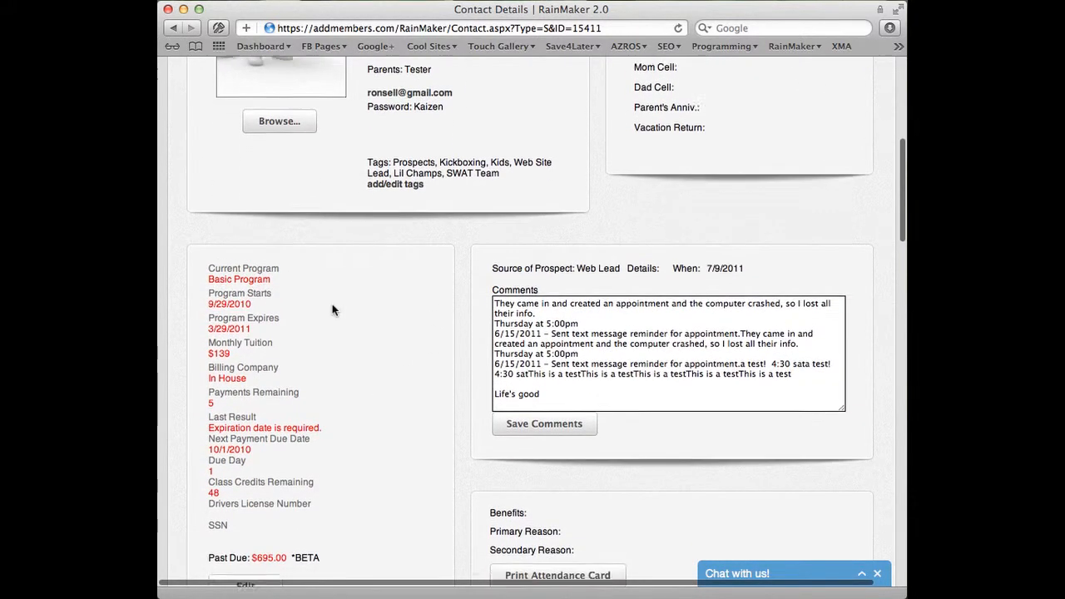
left_click(247, 548)
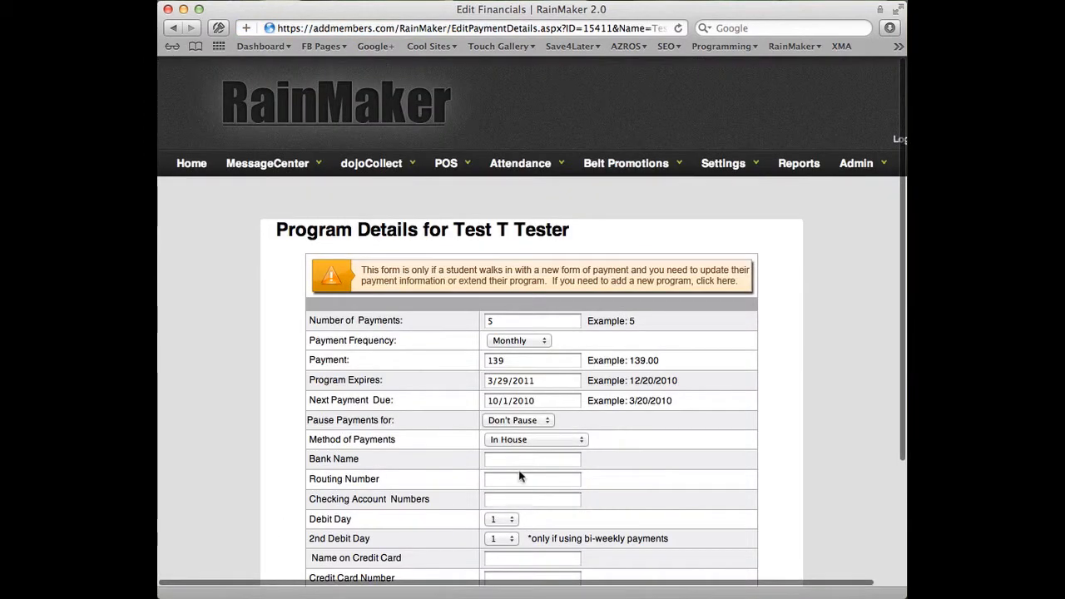
left_click(509, 360)
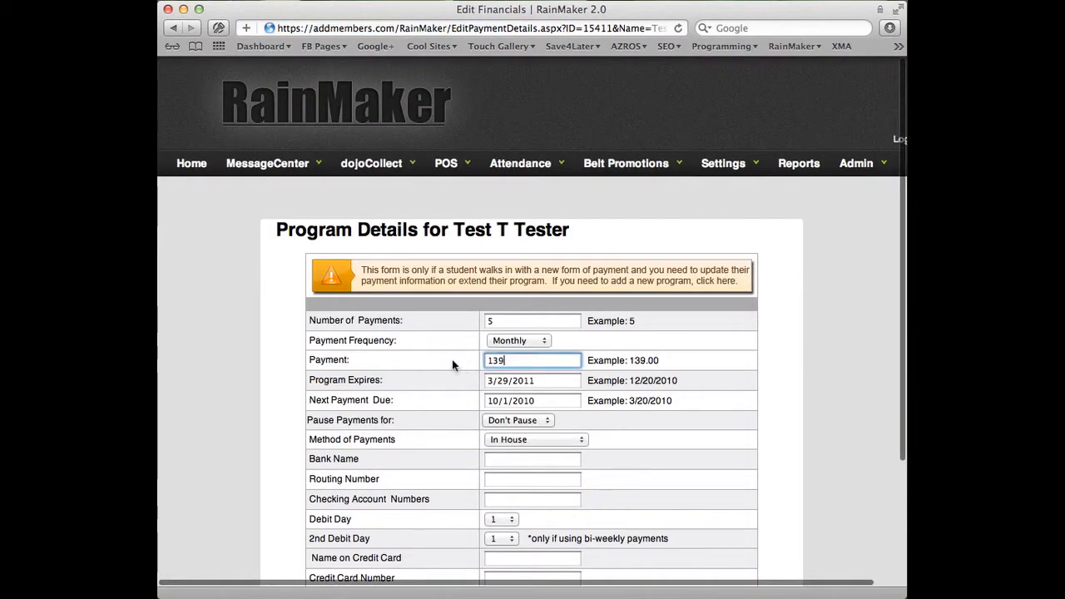
key("BackSpace")
key("BackSpace")
key("BackSpace")
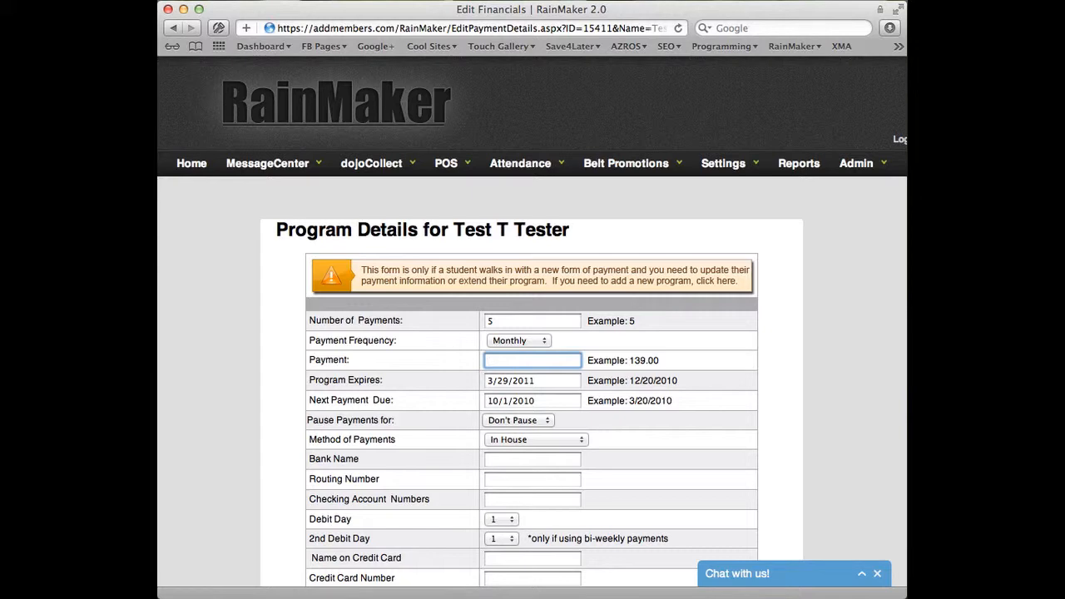
type("500")
left_click(808, 359)
scroll(811, 362, "down", 5)
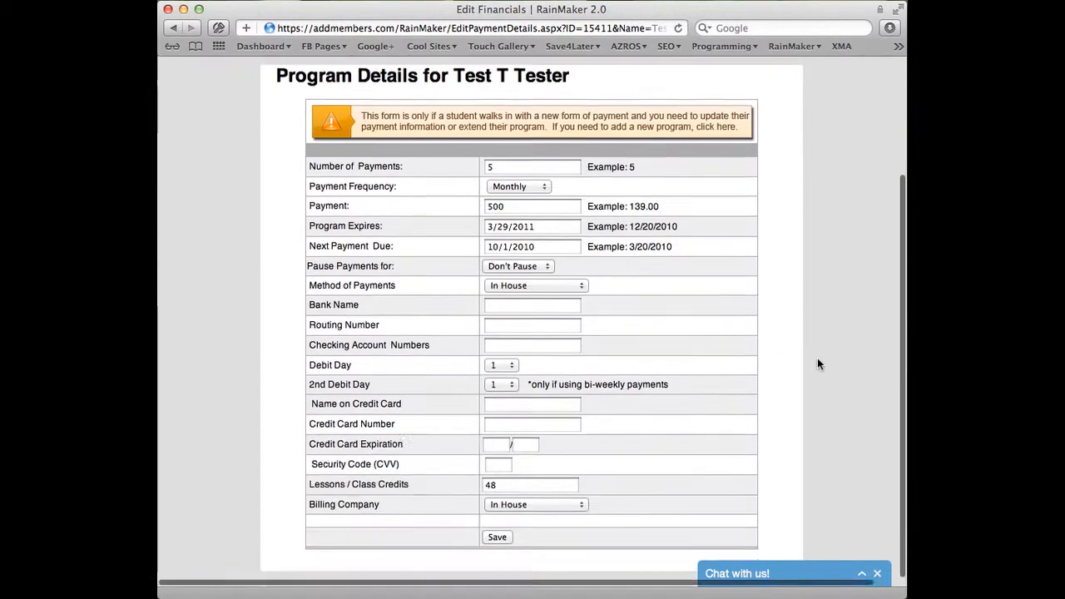
left_click(492, 538)
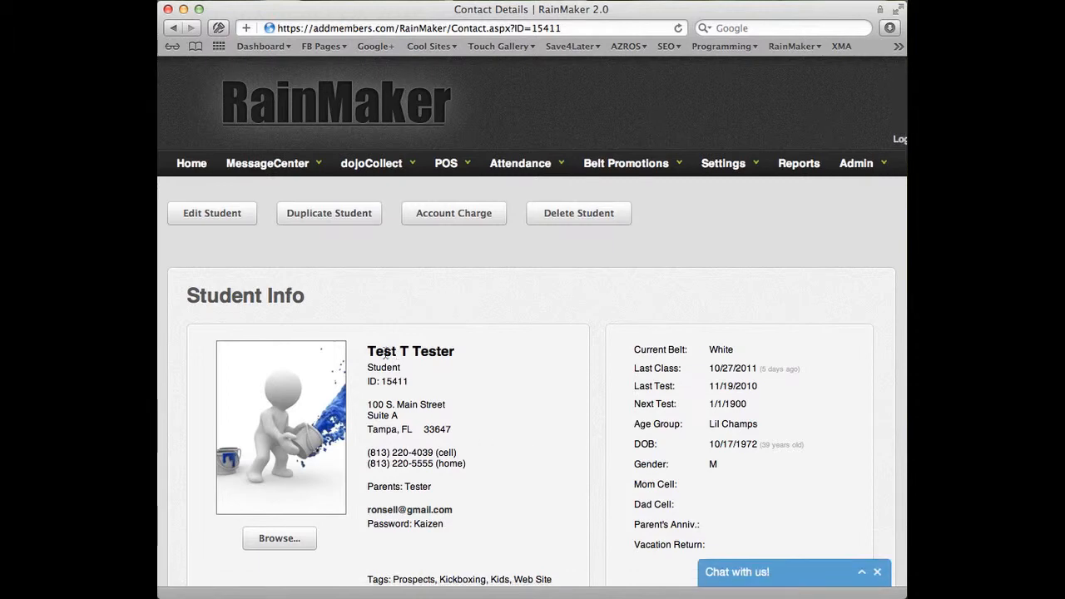
Review the student's record, including the monthly tuition and the Family Members section
left_click_drag(368, 351, 456, 353)
left_click(487, 359)
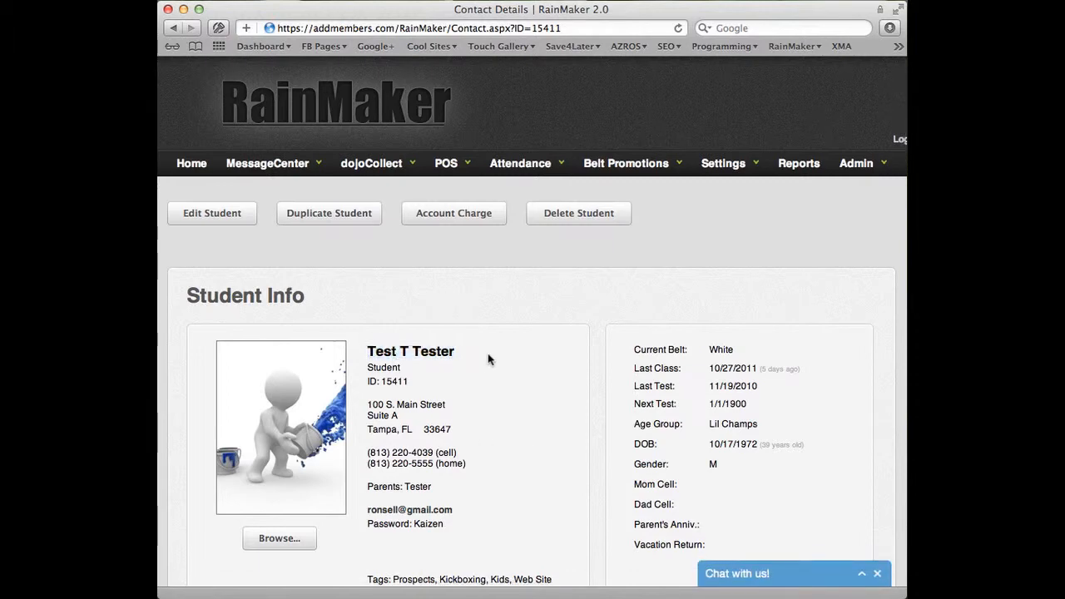
scroll(488, 360, "down", 8)
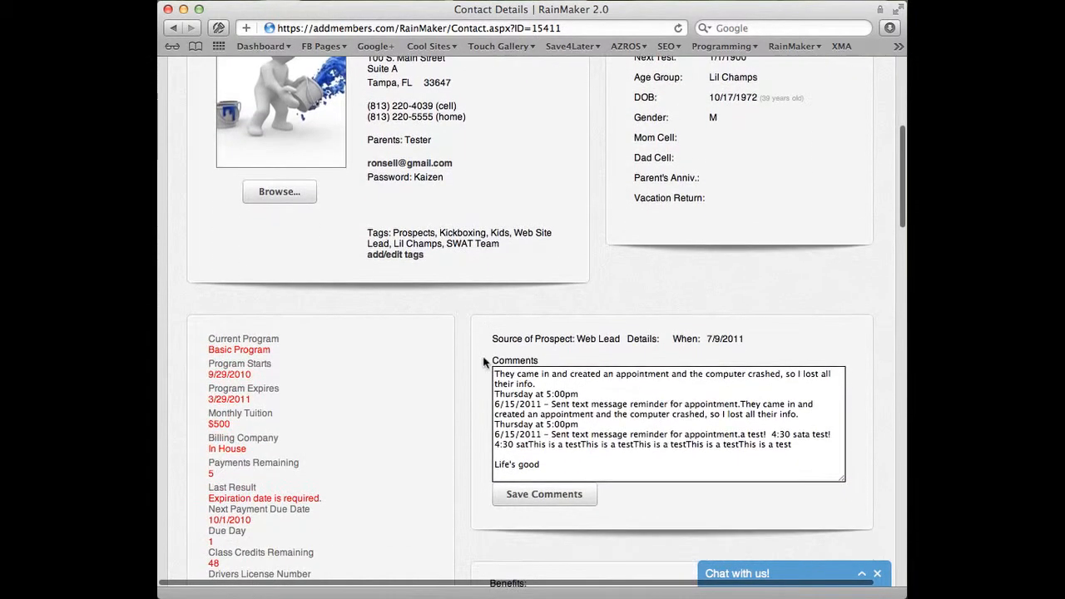
left_click_drag(231, 424, 213, 425)
scroll(346, 419, "down", 8)
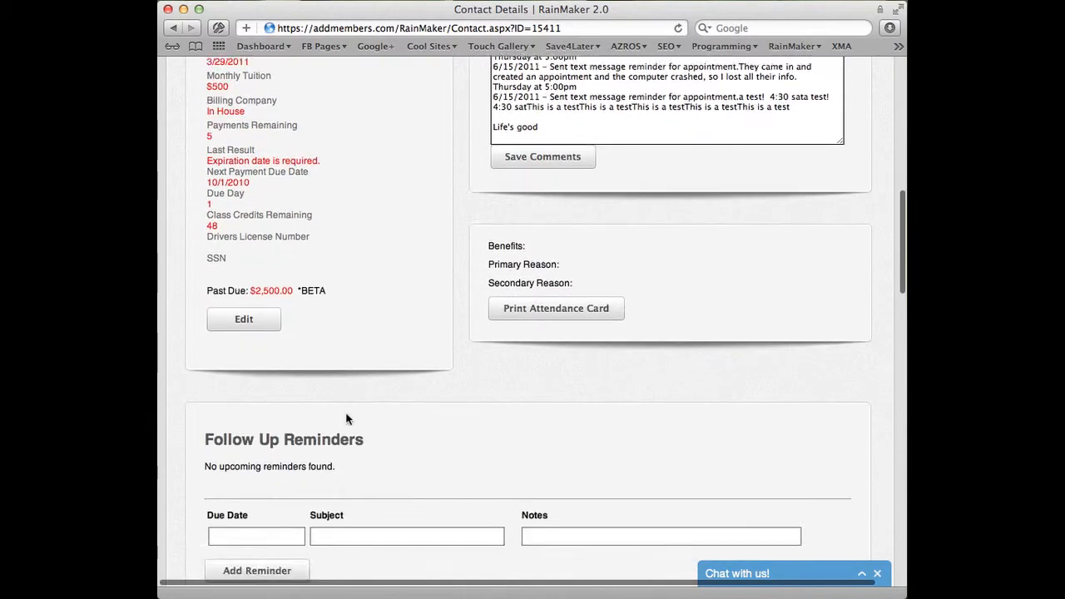
scroll(347, 419, "down", 7)
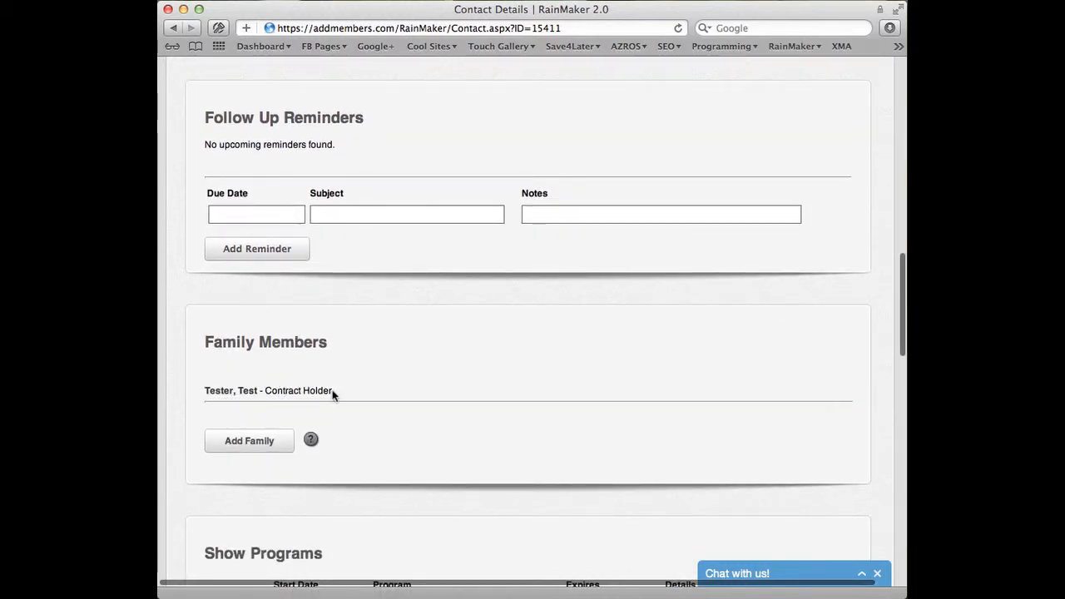
left_click_drag(332, 389, 260, 390)
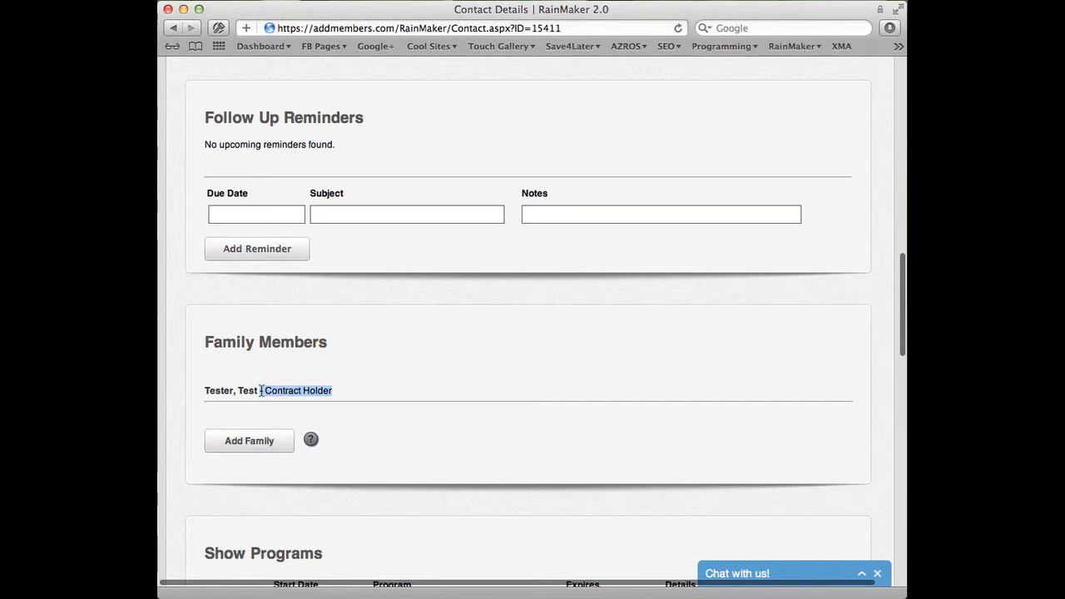
left_click(486, 383)
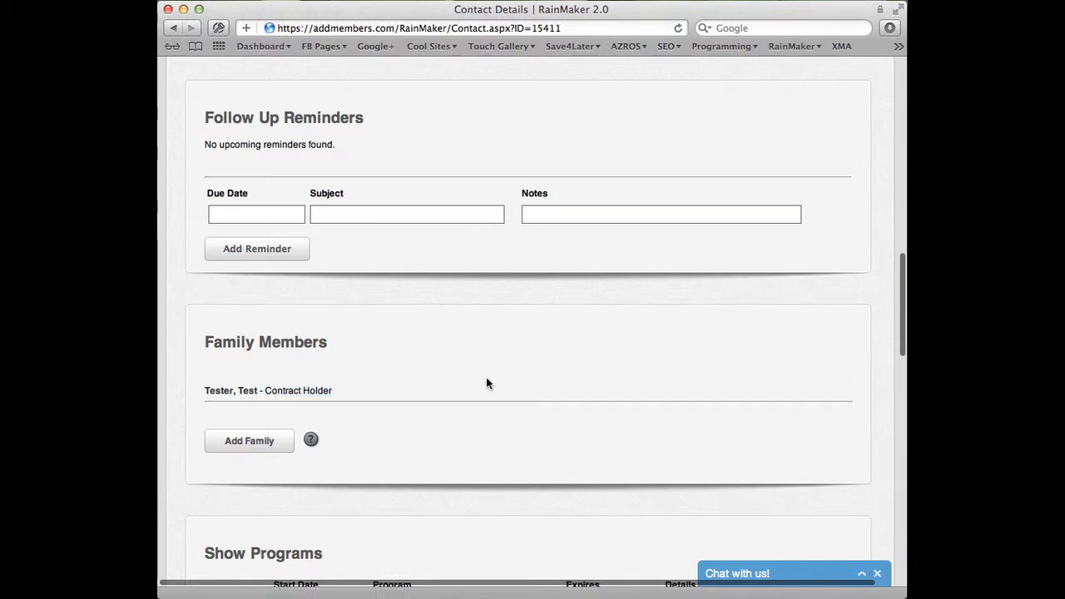
Start adding family with this student as main contact and enter the new member's first name, last name and birthday
left_click(255, 448)
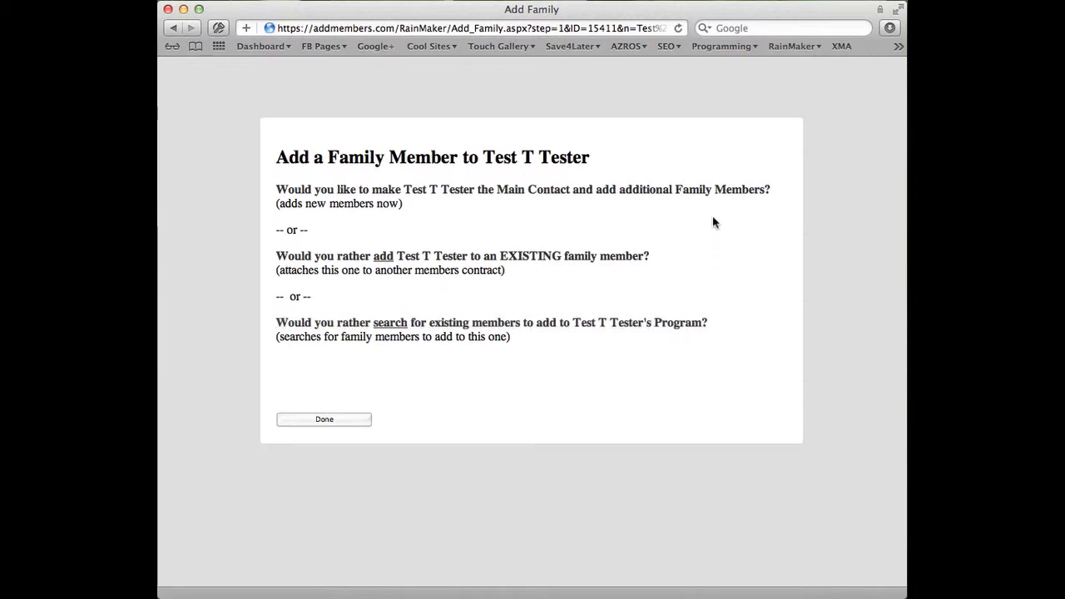
left_click(441, 198)
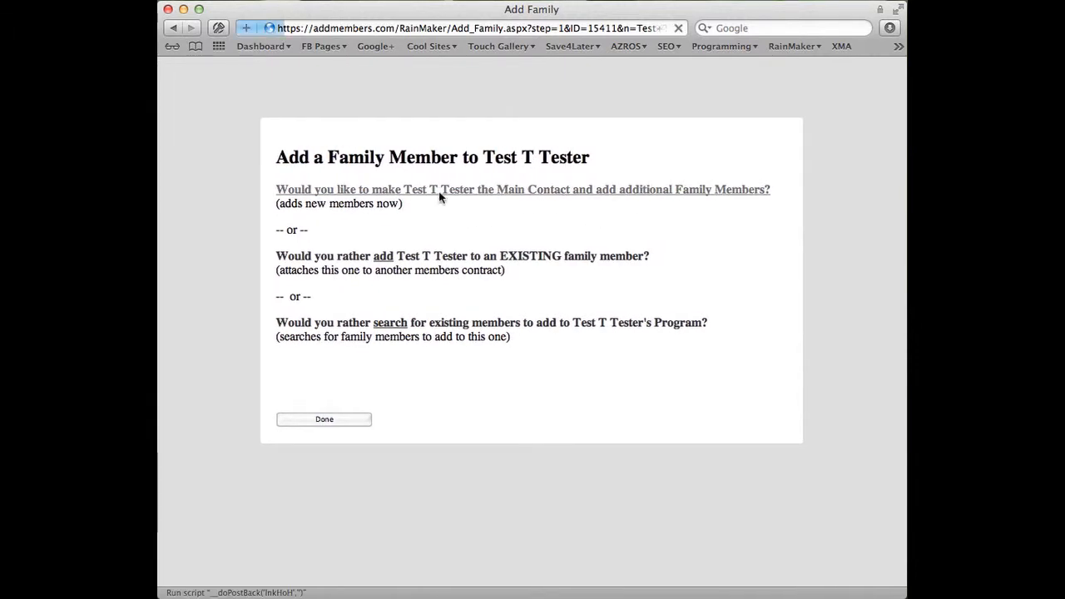
left_click(329, 266)
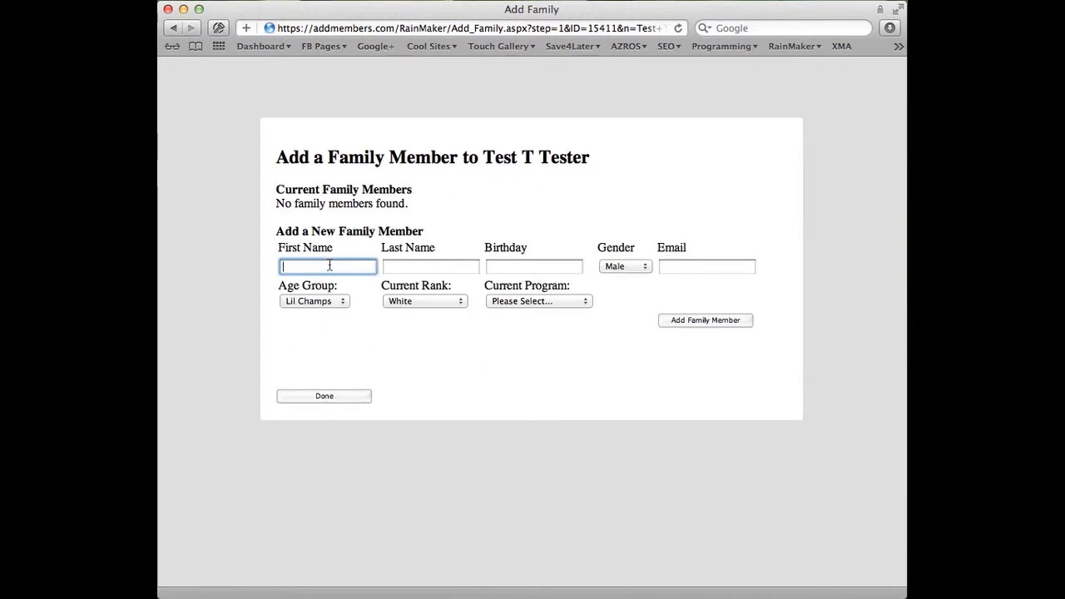
type("Test2")
key("Tab")
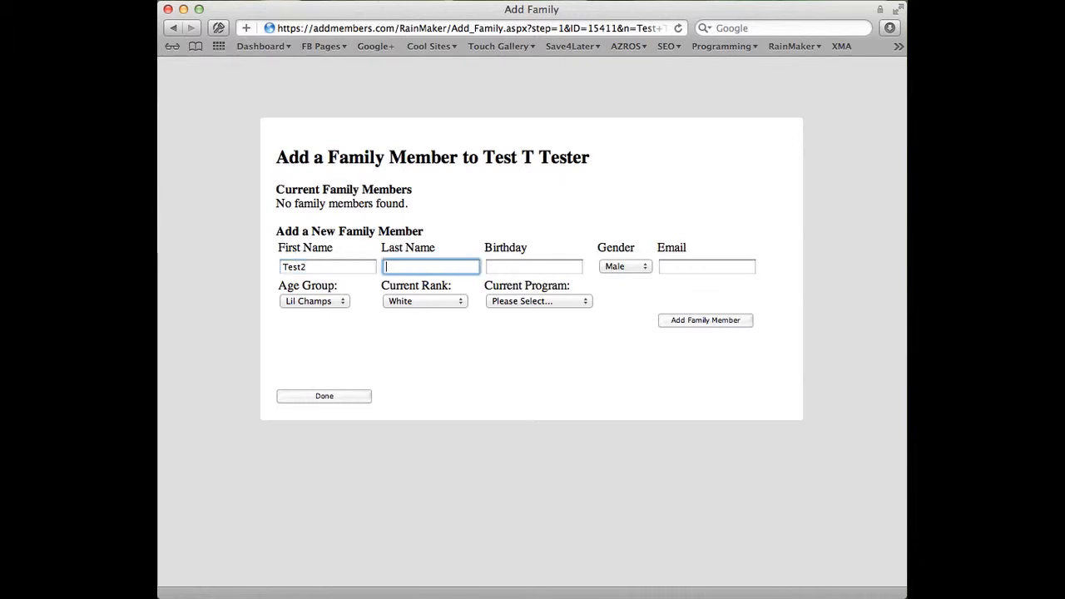
type("Tester")
key("Tab")
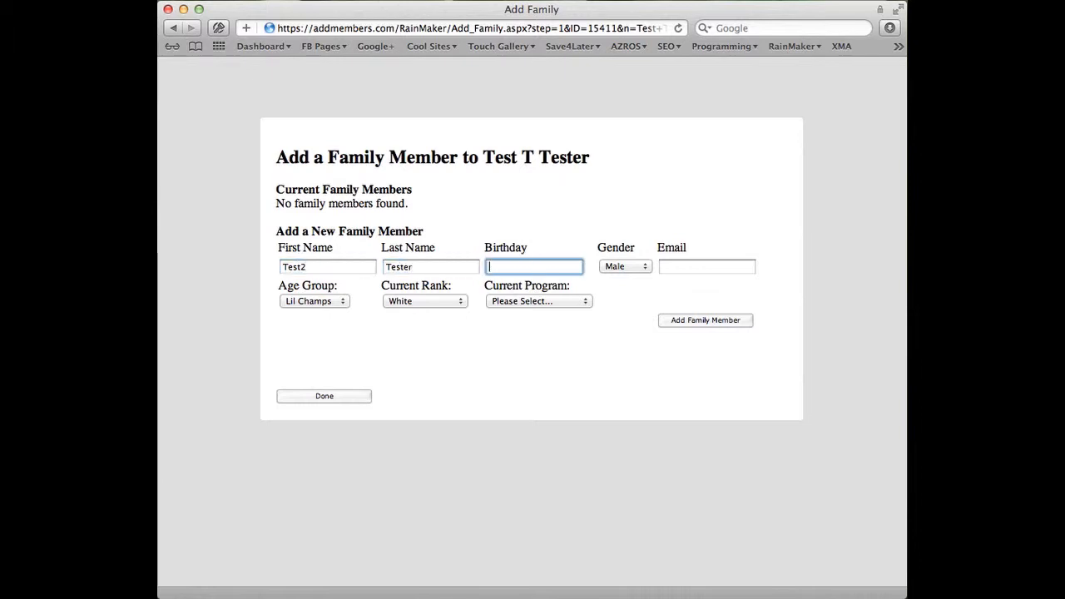
type("10/17/")
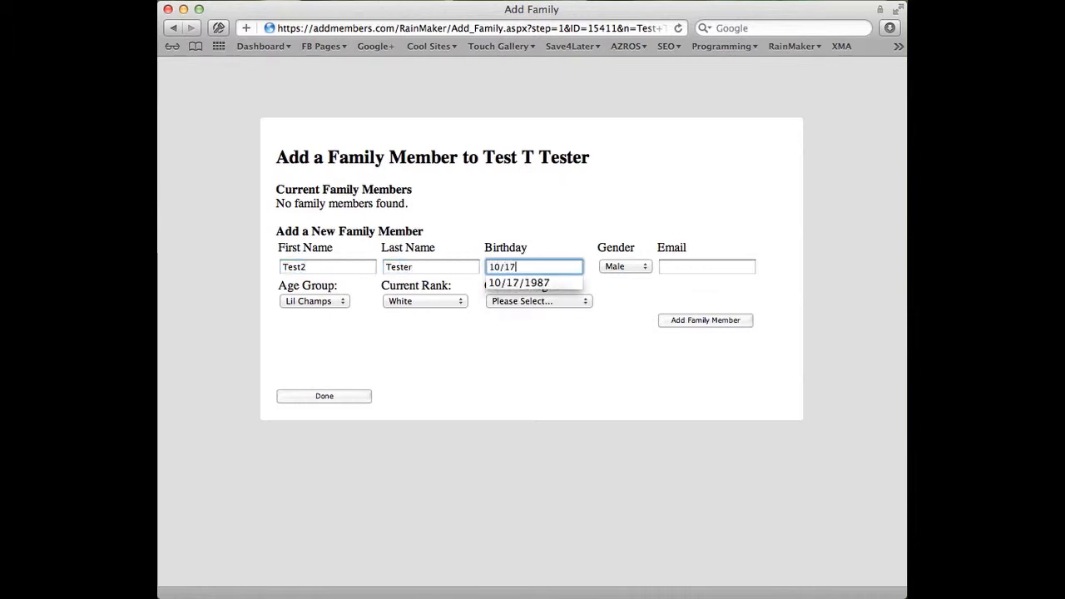
type("2001")
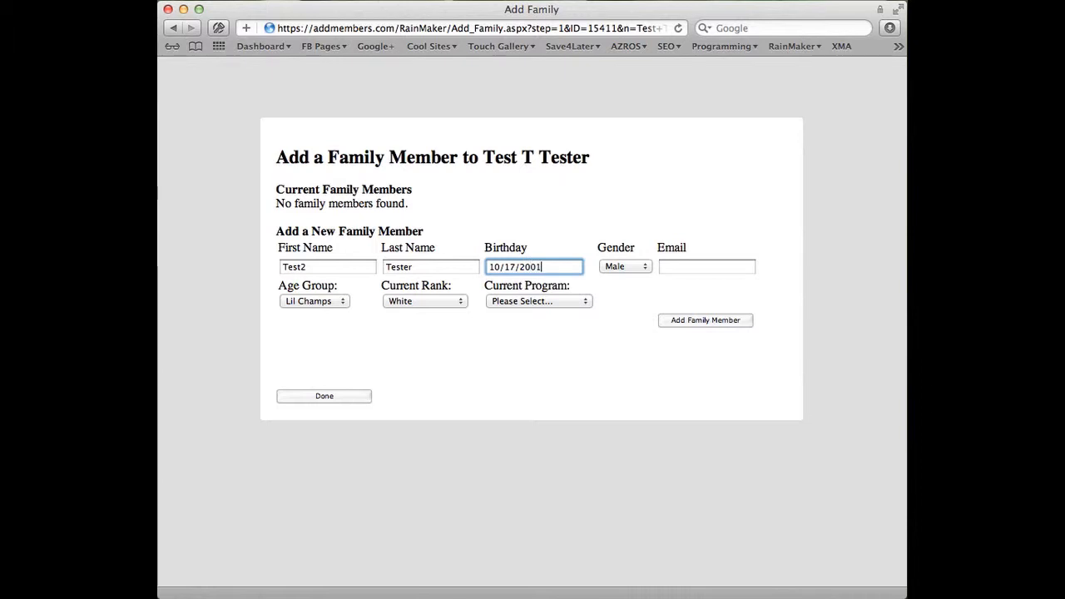
key("Tab")
Set the new member's age group to Juniors and program to Basic Program, and add the family member
left_click(698, 269)
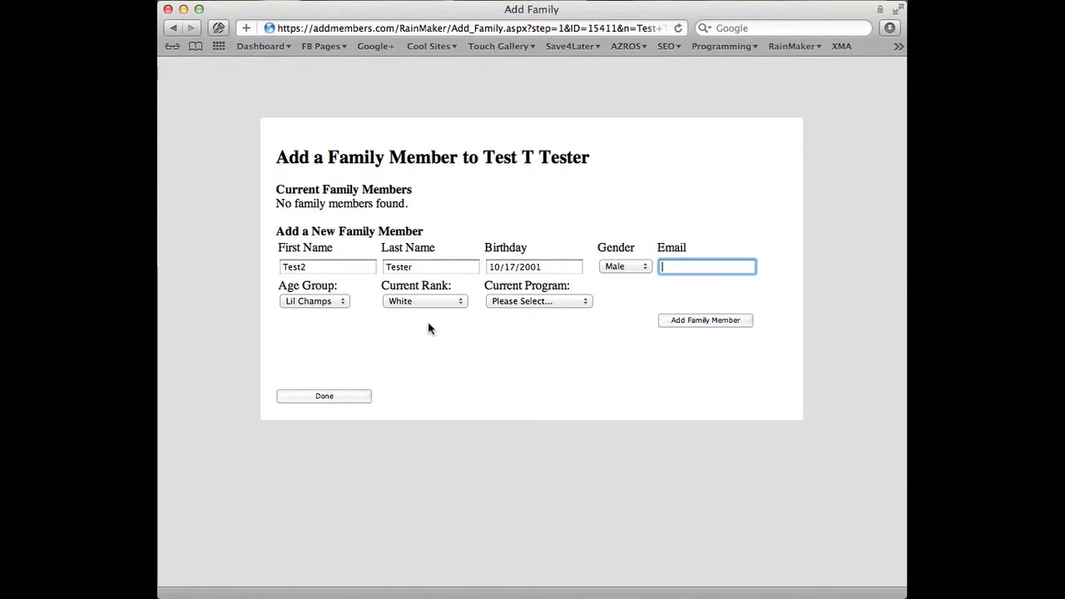
left_click(339, 301)
left_click(337, 313)
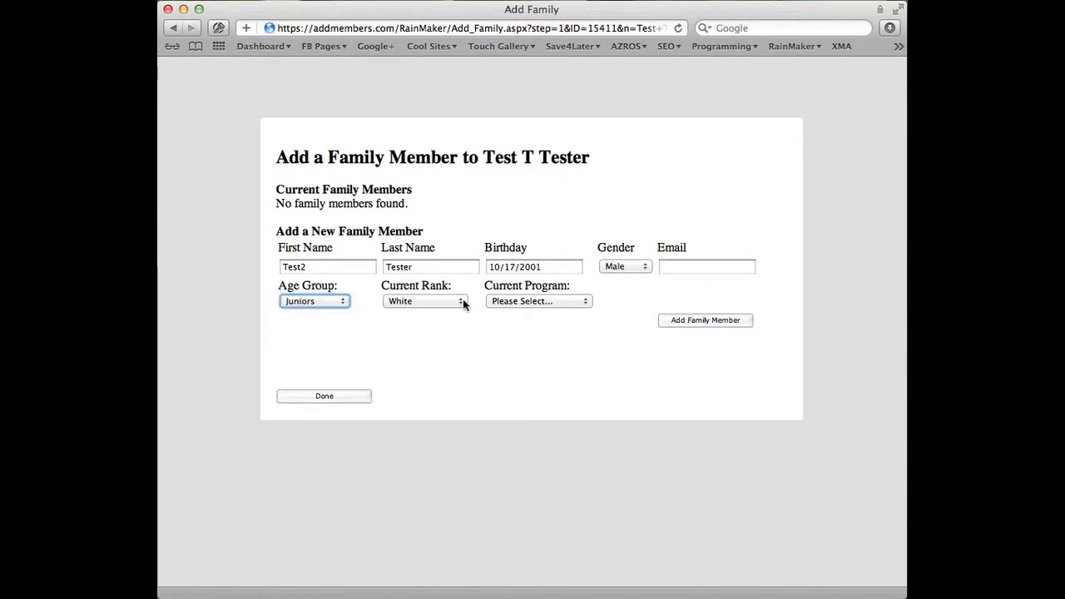
left_click(556, 301)
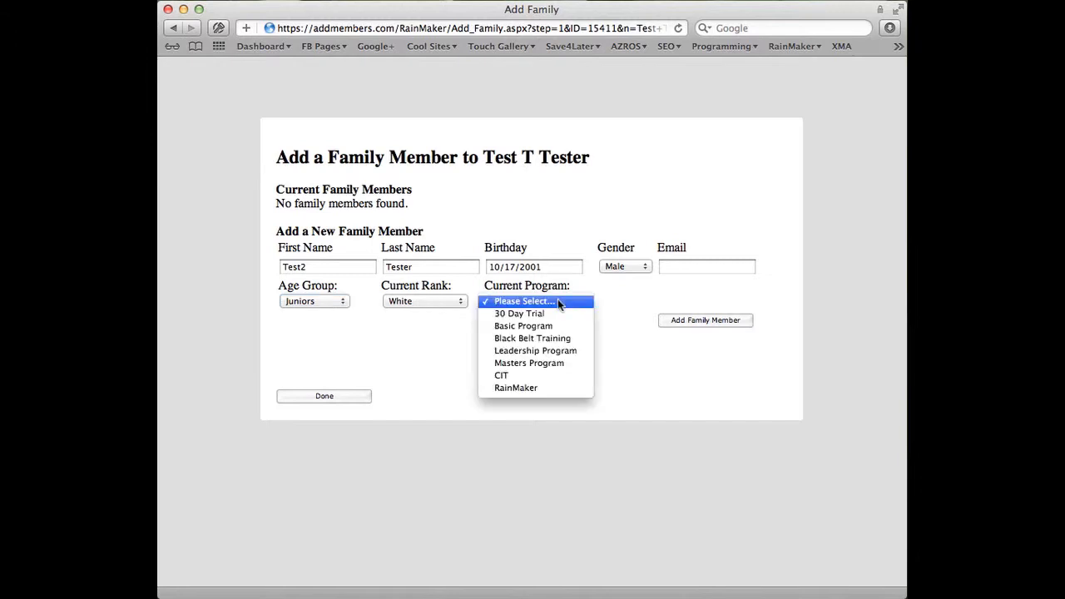
left_click(553, 326)
left_click(723, 321)
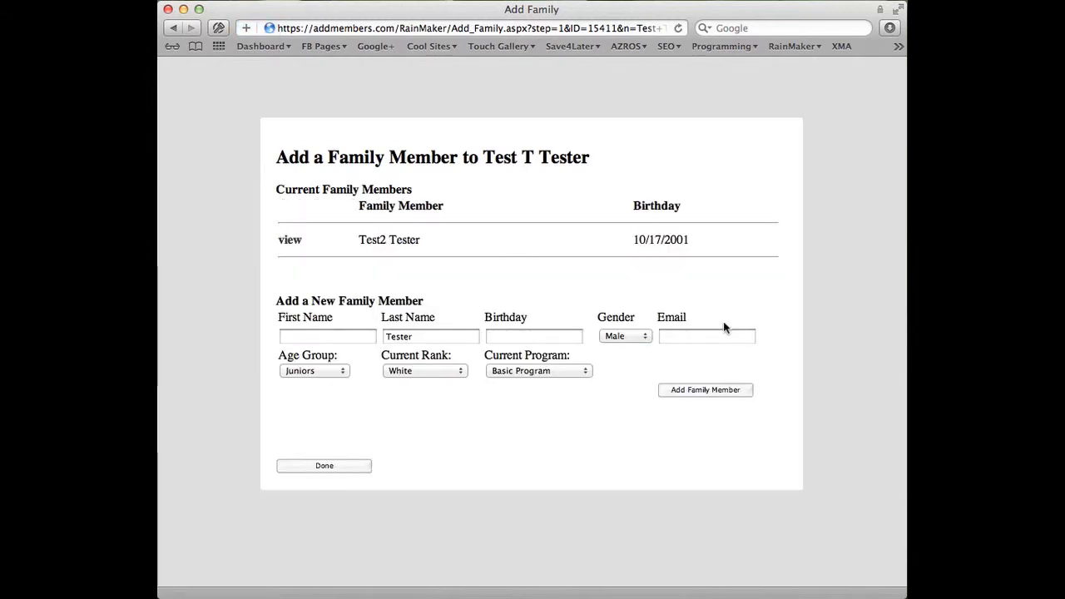
Add another family member with its own first name and birthday, keeping the other settings, then finish the family dialog
left_click(343, 333)
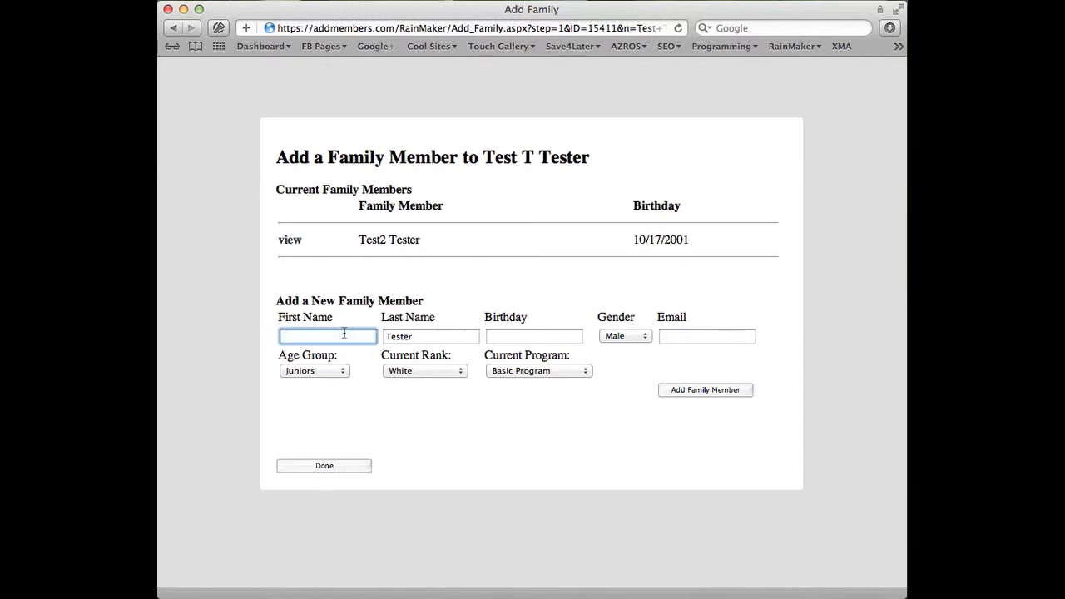
type("Test2")
key("BackSpace")
type("3")
key("Tab")
key("Tab")
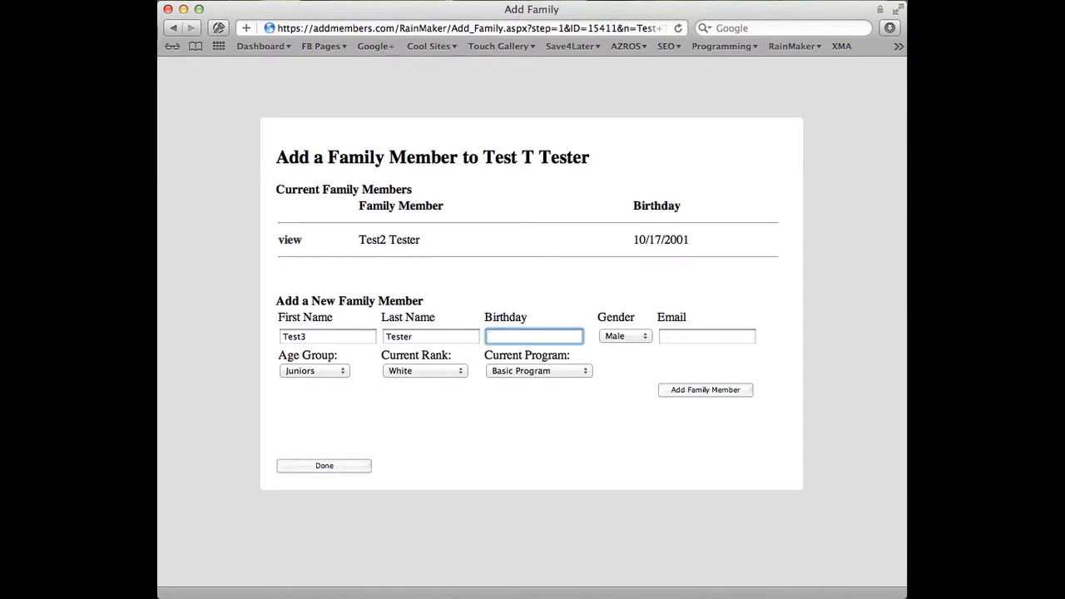
type("10/20/1")
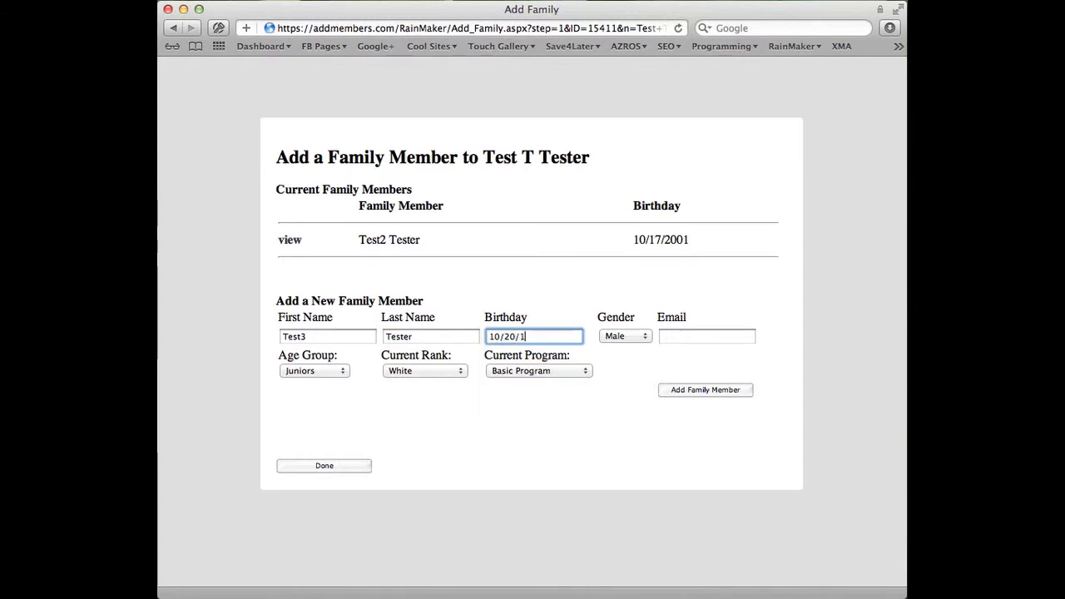
type("987")
key("Tab")
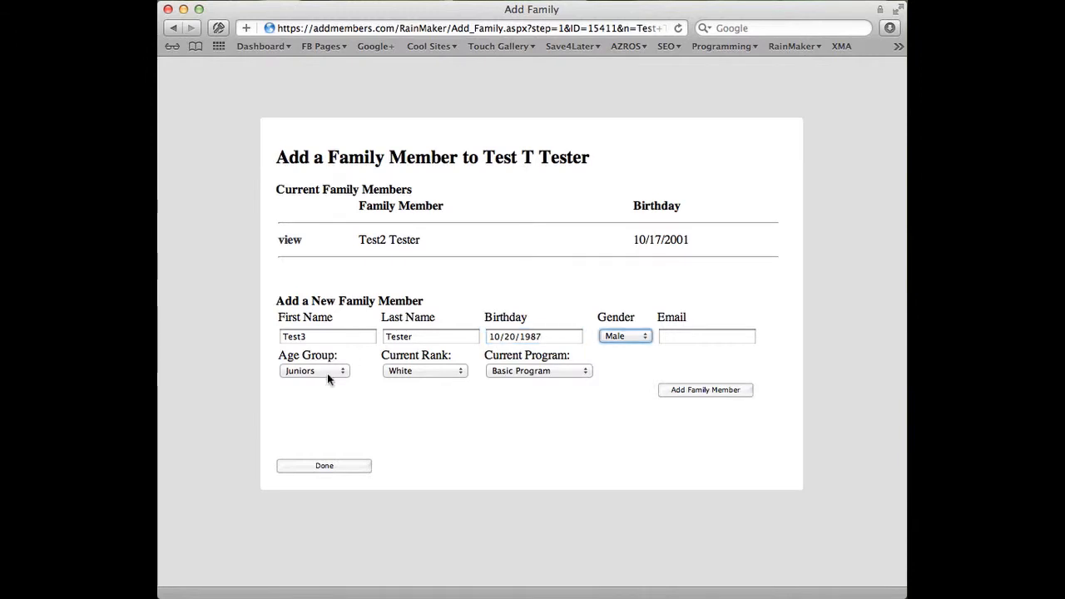
left_click(421, 368)
left_click(557, 369)
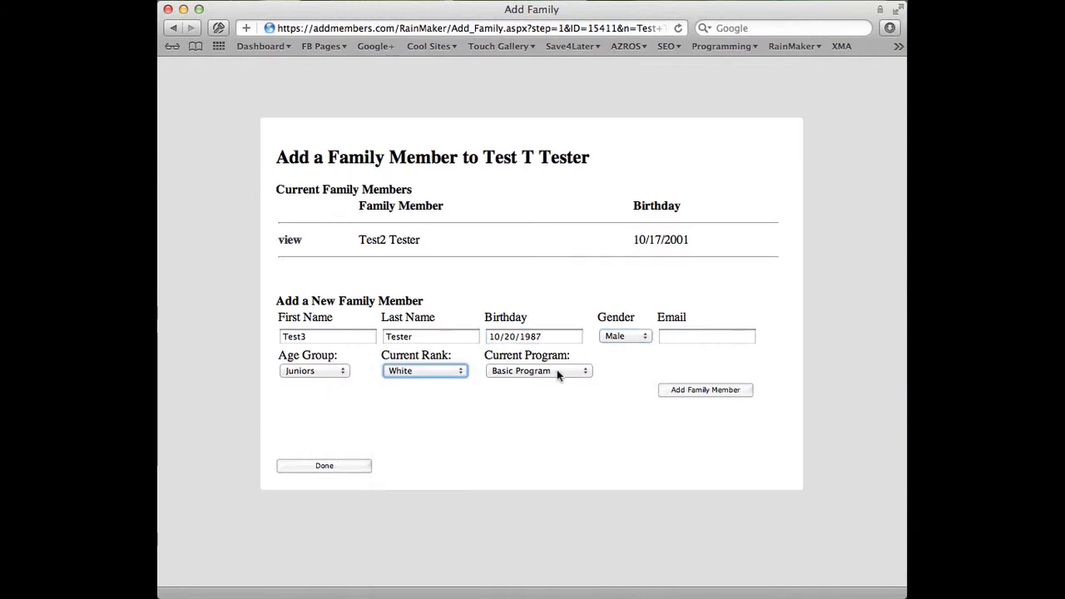
left_click(686, 388)
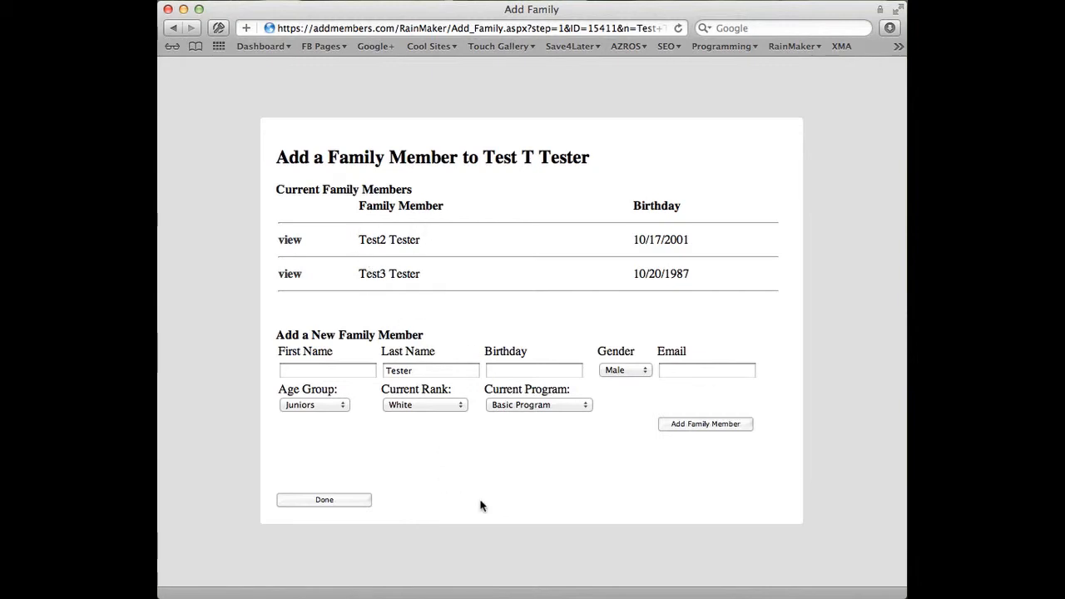
left_click(326, 501)
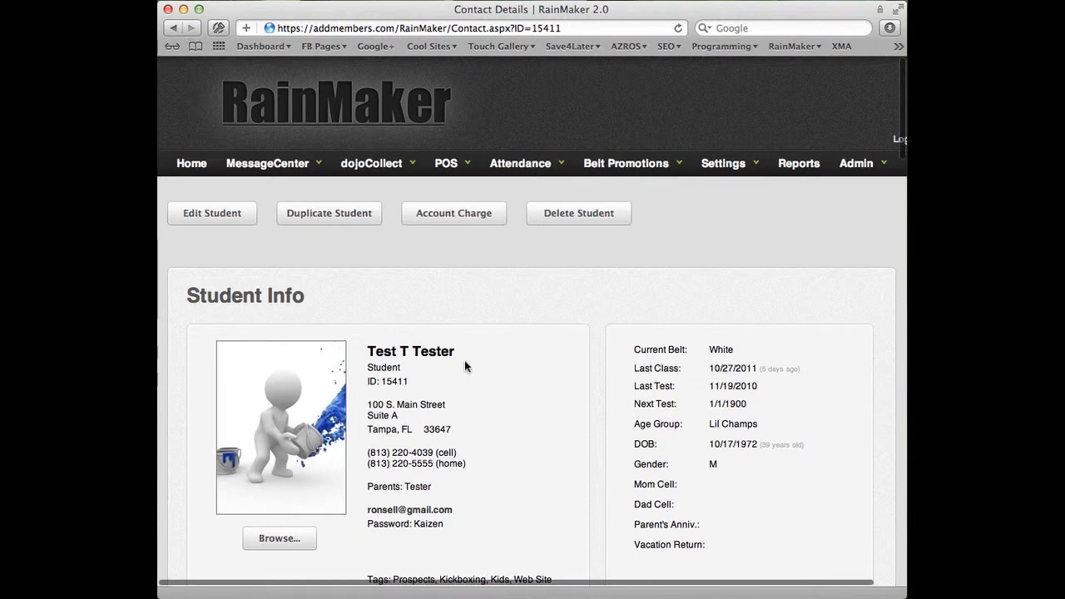
scroll(459, 342, "down", 6)
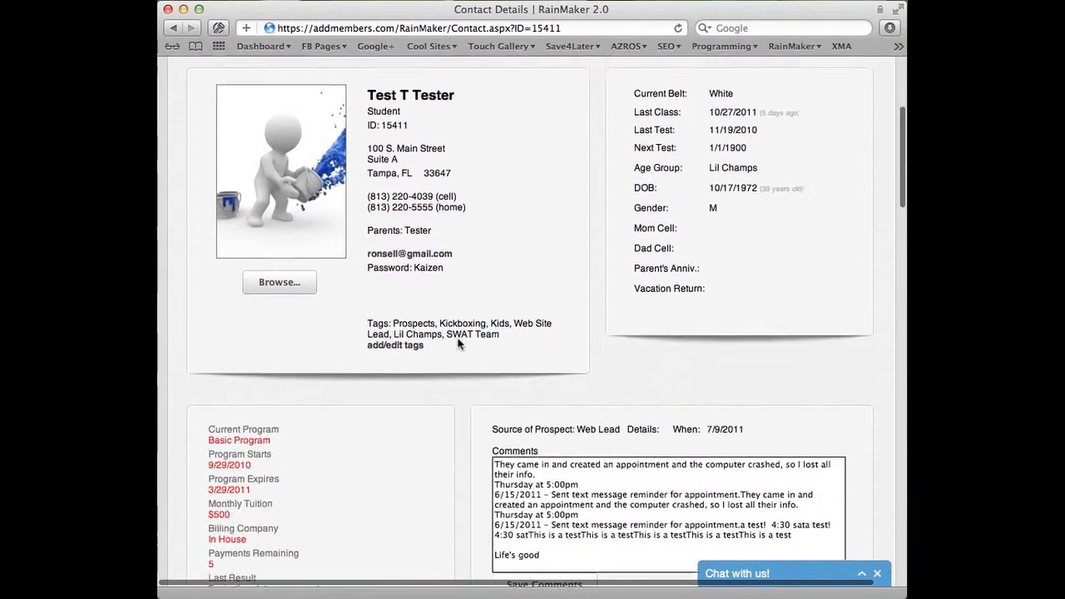
Review the student's monthly tuition and the Family Members list with its contract holder
scroll(314, 331, "up", 1)
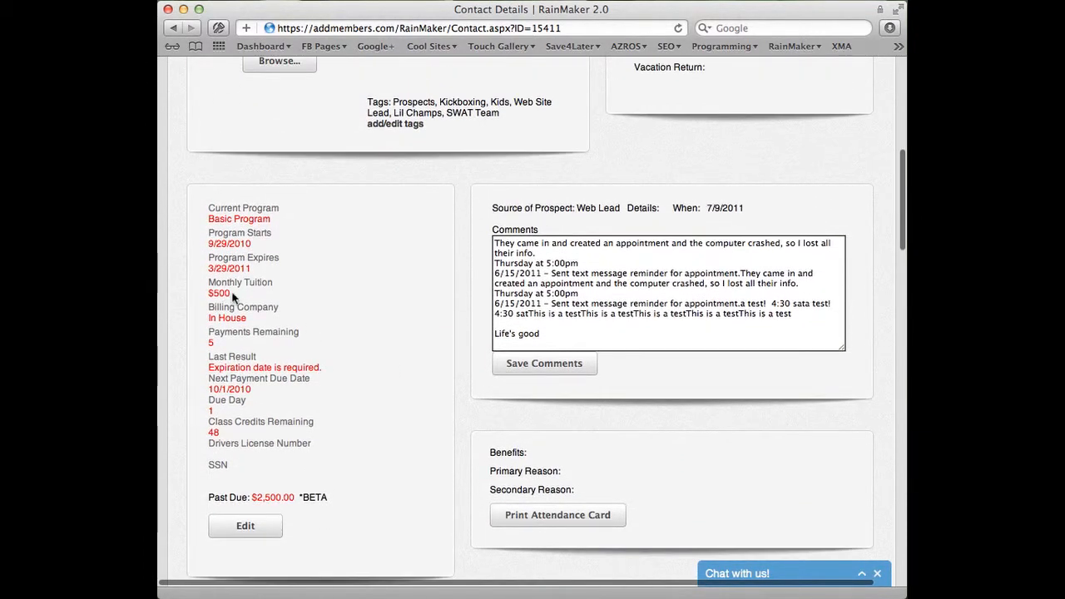
left_click_drag(234, 297, 208, 293)
left_click(372, 307)
scroll(383, 347, "down", 5)
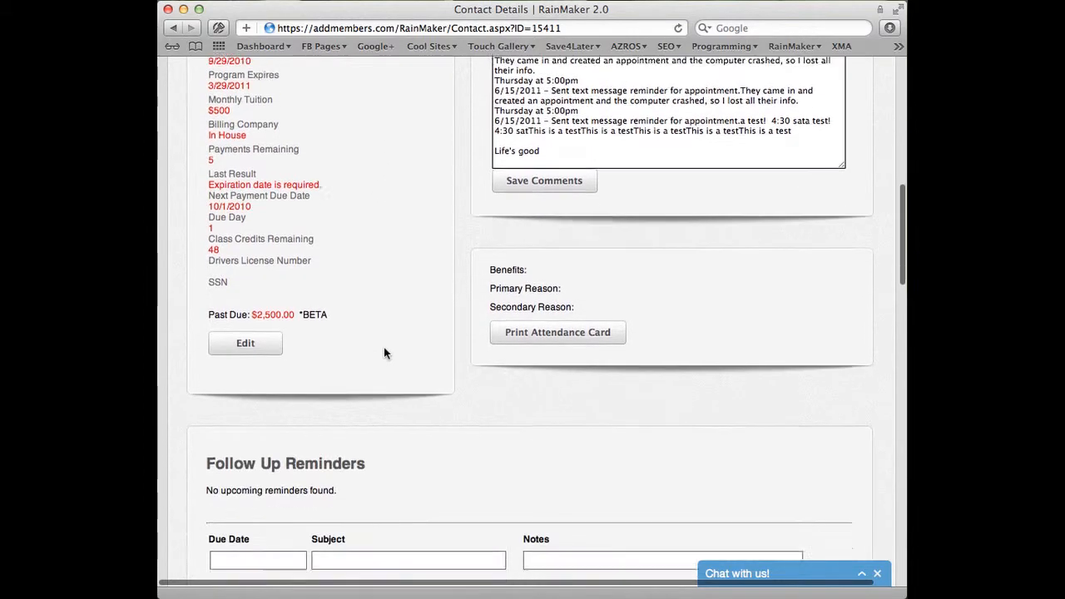
scroll(384, 352, "down", 1)
scroll(385, 345, "down", 1)
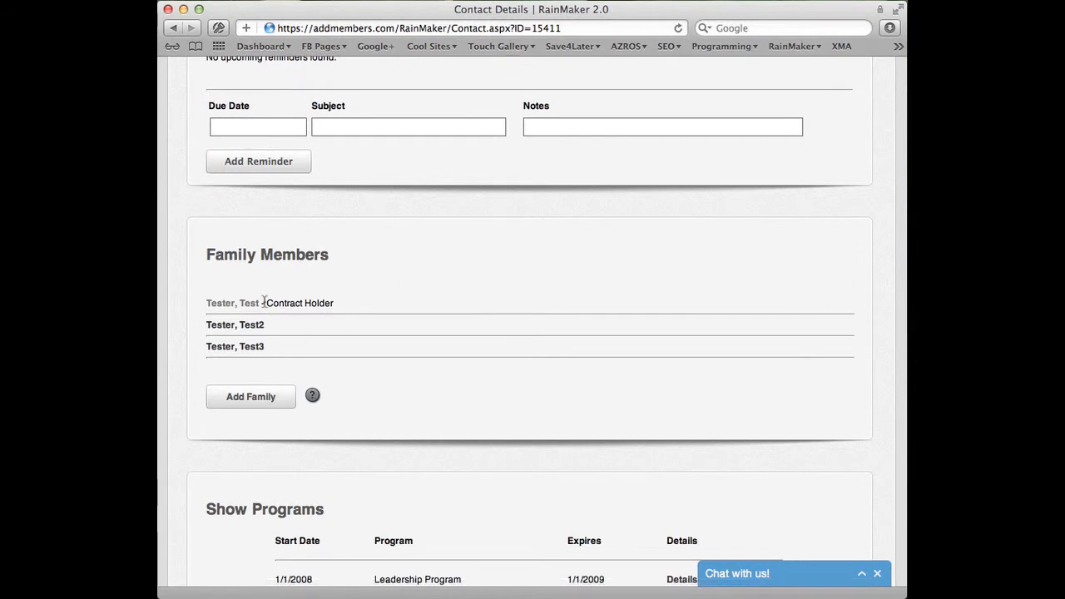
left_click_drag(267, 303, 340, 306)
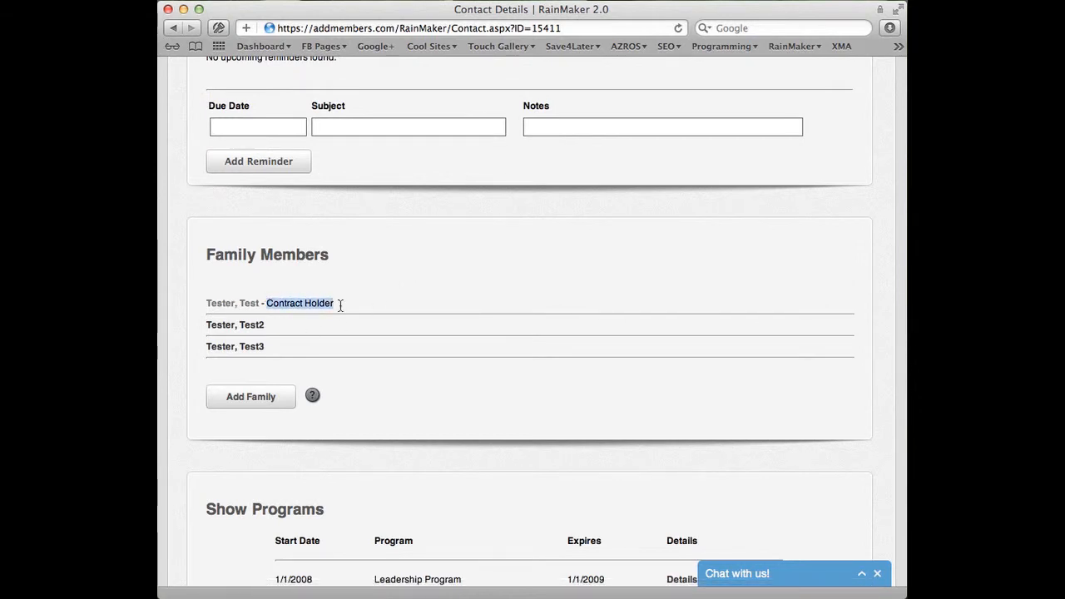
left_click(348, 322)
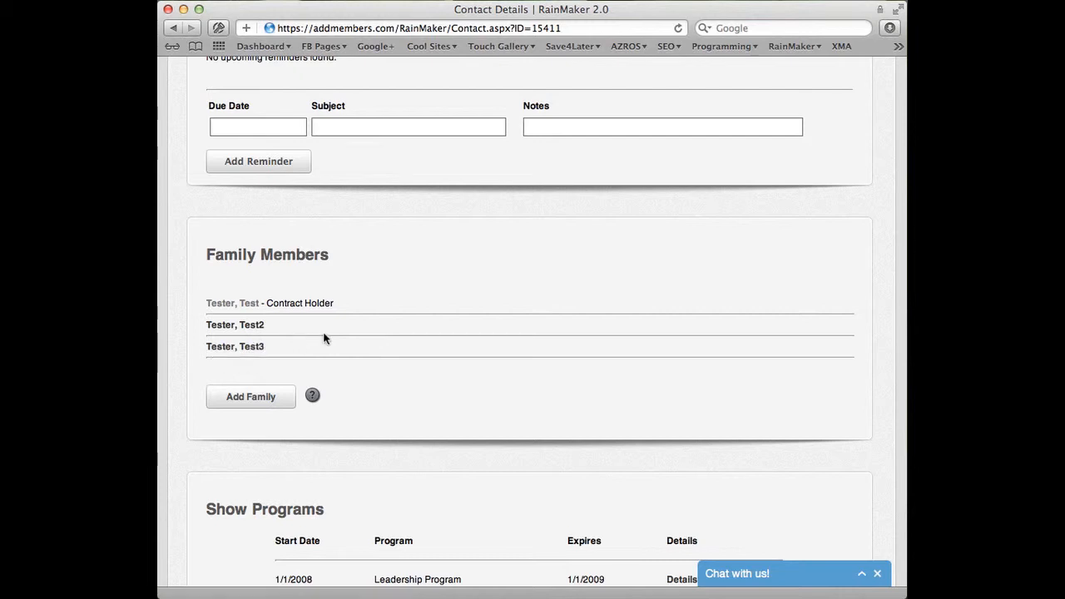
Open the Test2 family member's record and review its Family Membership section
left_click(234, 326)
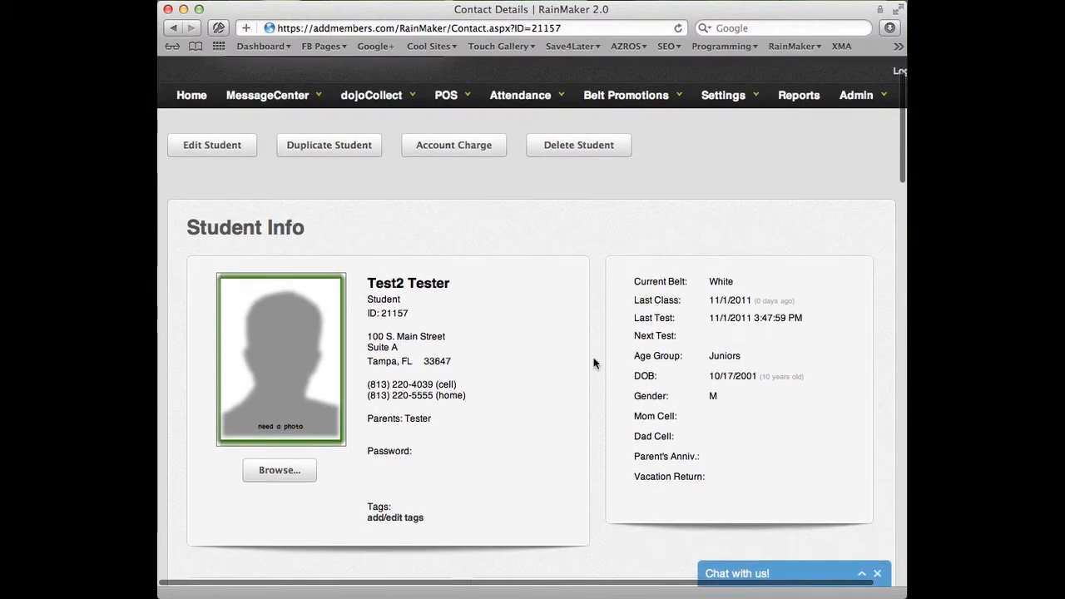
double_click(380, 297)
scroll(421, 321, "down", 5)
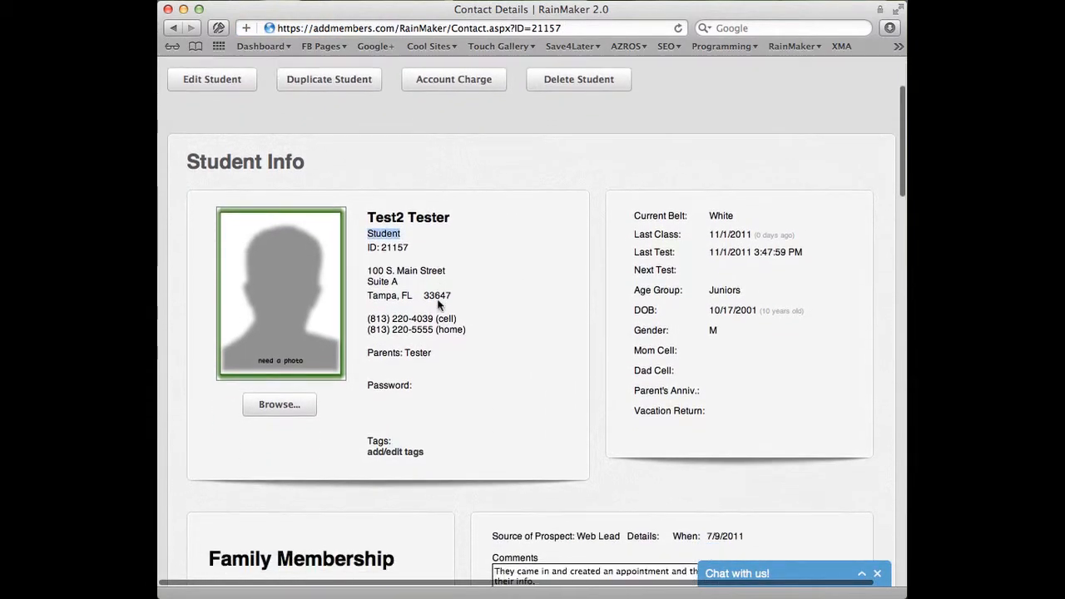
left_click_drag(214, 321, 409, 323)
scroll(409, 324, "down", 1)
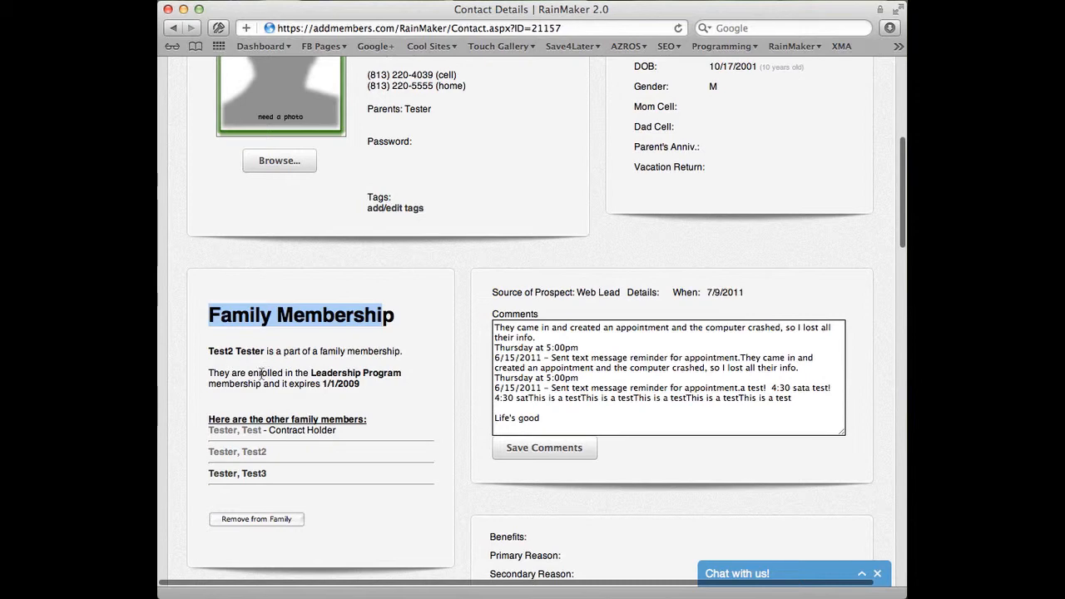
scroll(211, 400, "down", 3)
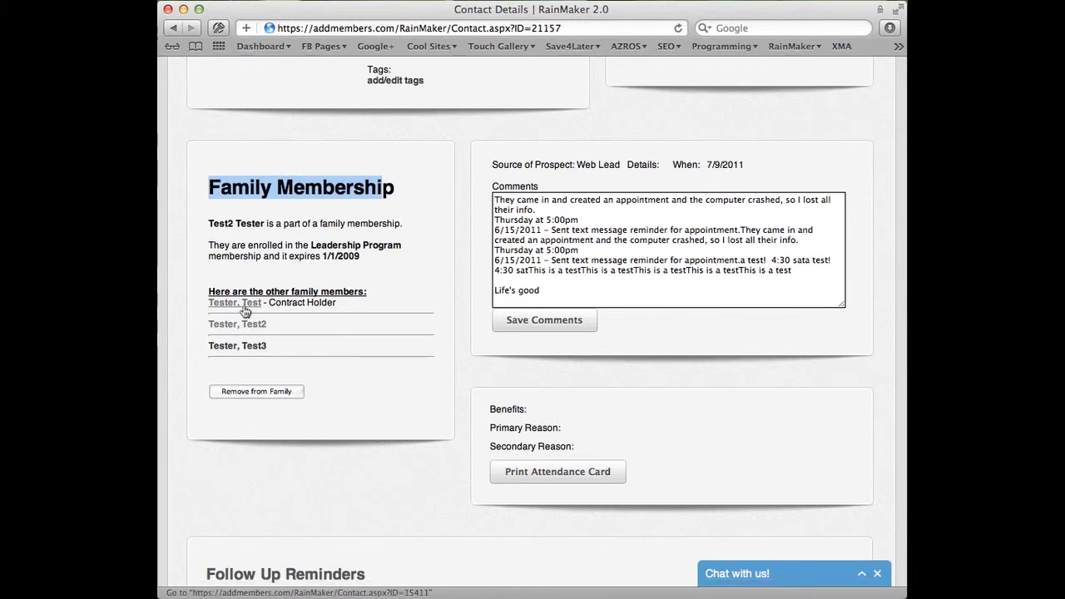
Try removing this member from the family, cancel the confirmation, and review the record's Family Members list
left_click(258, 391)
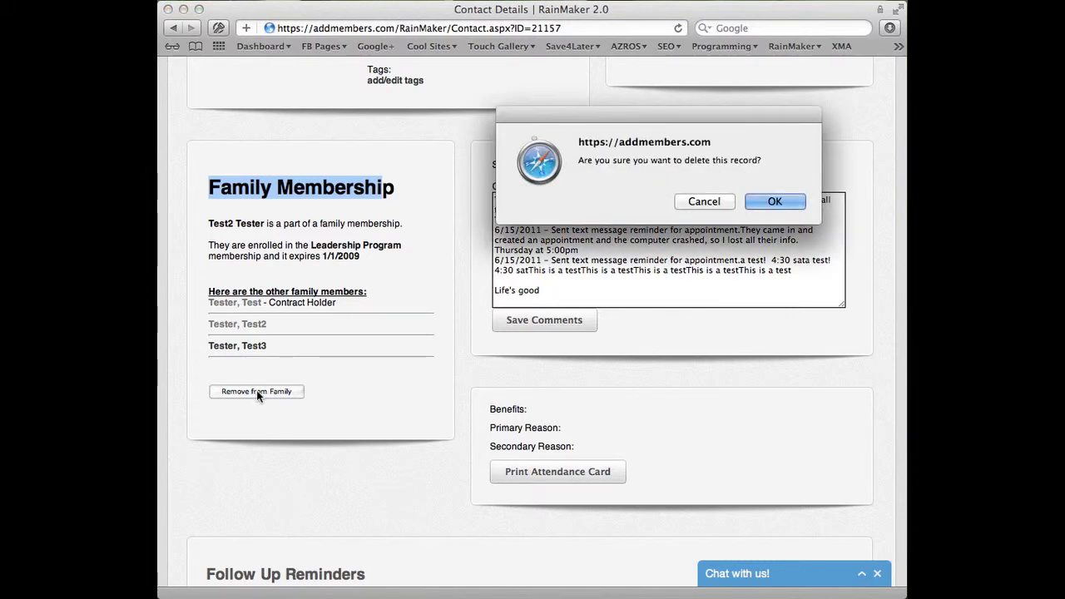
left_click(691, 200)
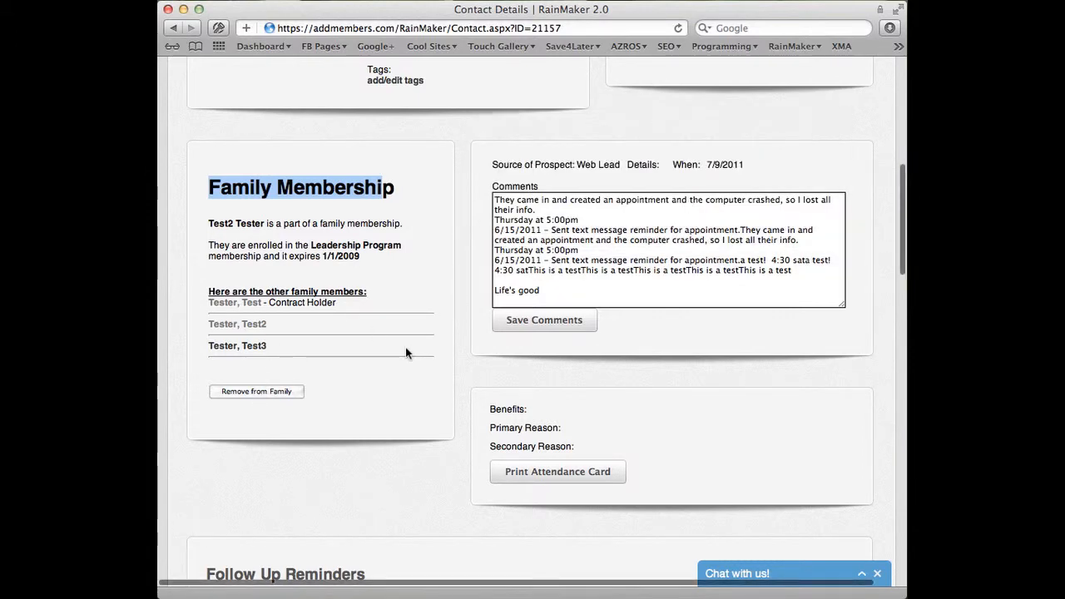
scroll(405, 348, "down", 8)
scroll(405, 348, "down", 1)
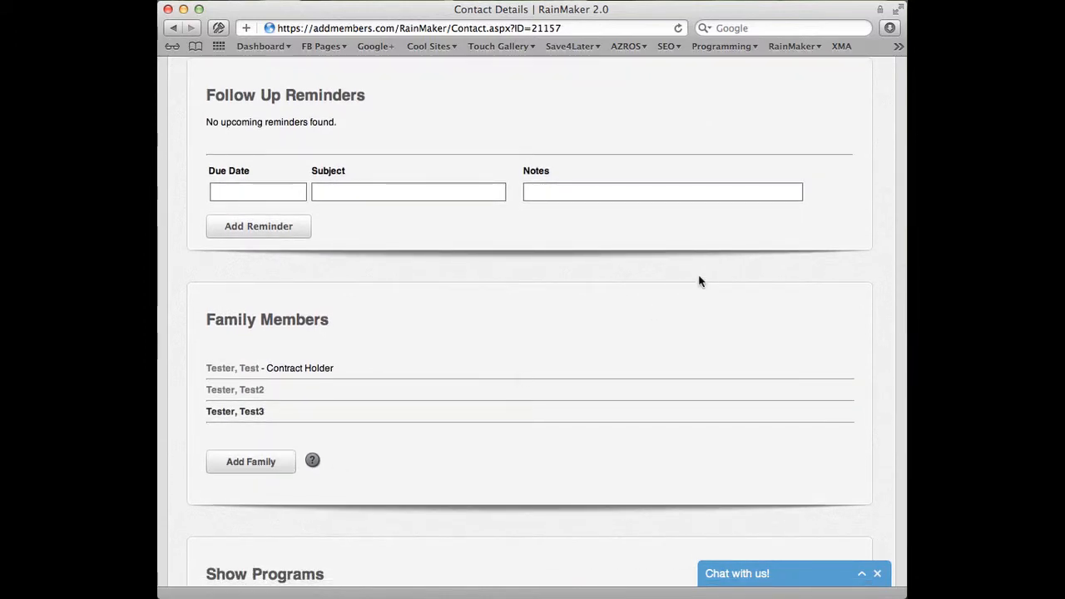
scroll(699, 281, "up", 15)
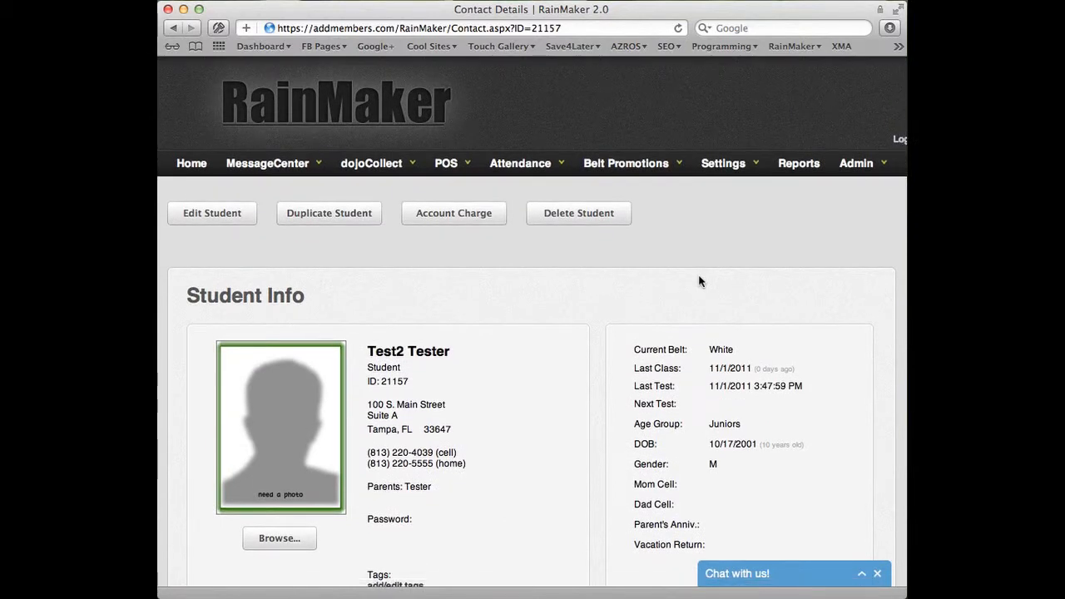